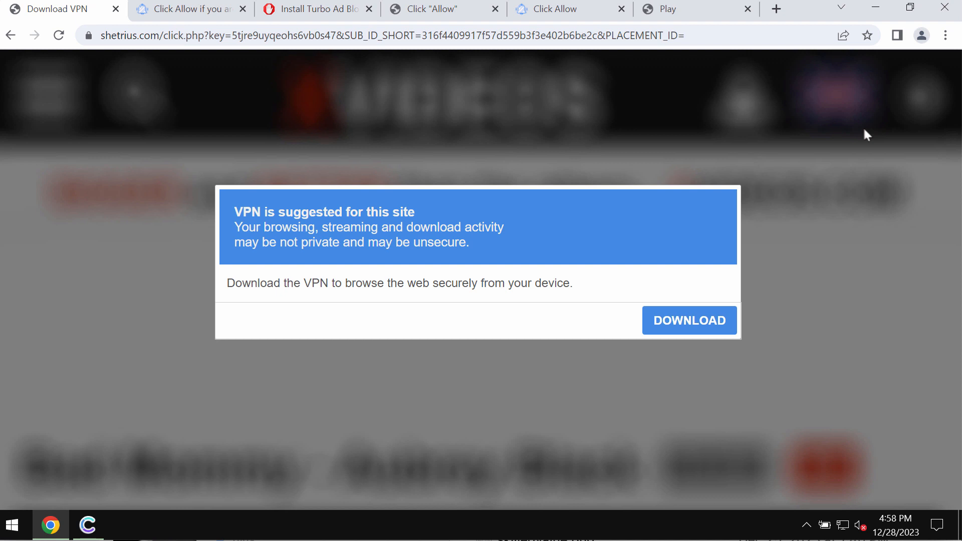
- Select the scam VPN page's full address in Chrome's address bar for replacement
click(598, 37)
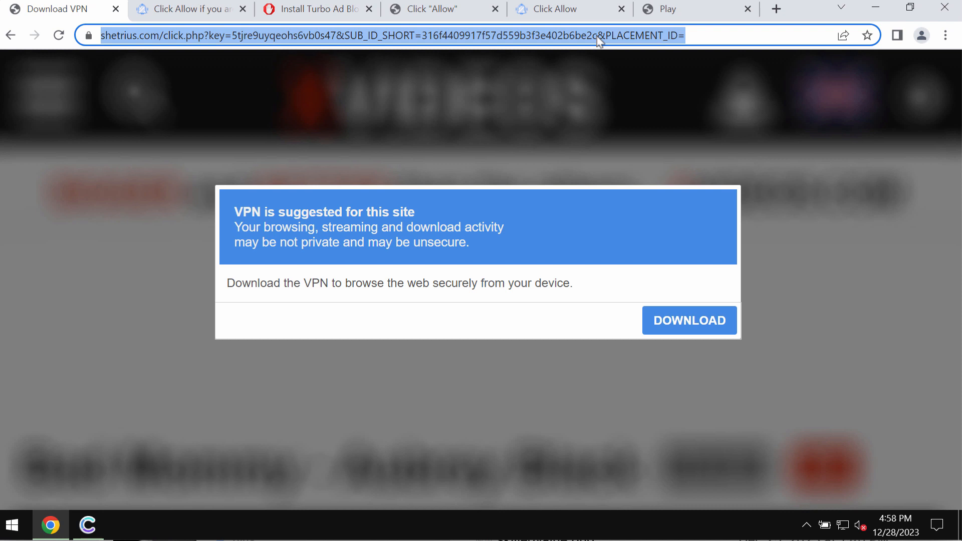
text(c)
- Load the autocompleted combocleaner.com address, then minimise Chrome to show the desktop
key(Return)
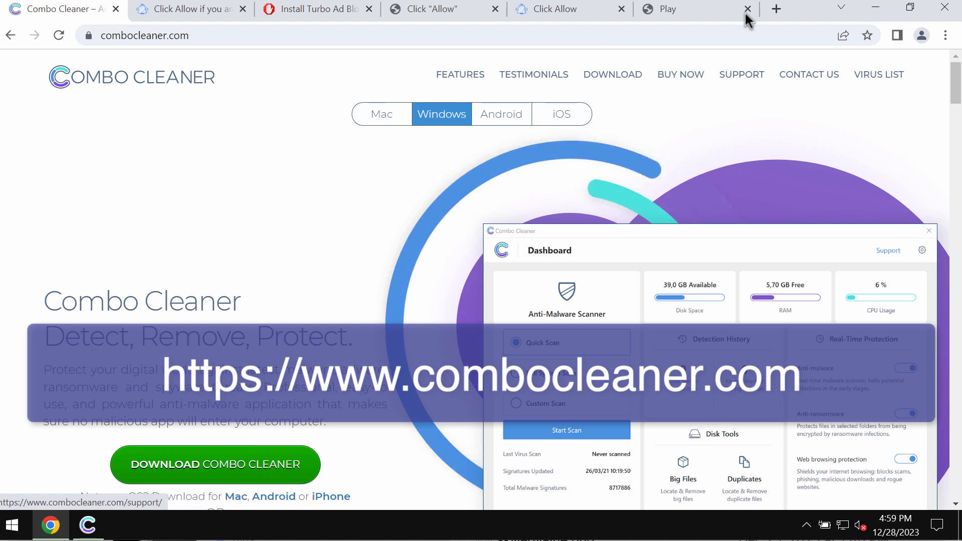
click(876, 8)
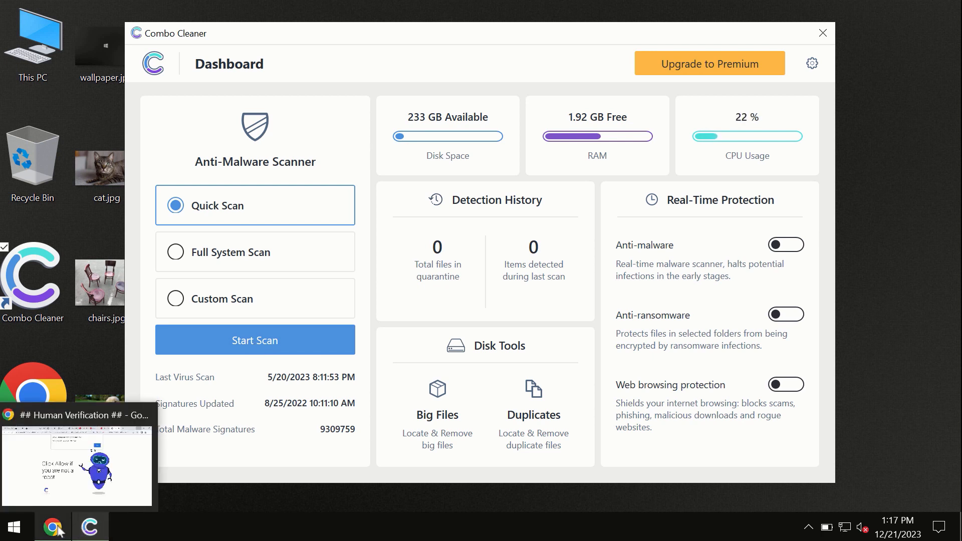
mouse_move(52, 526)
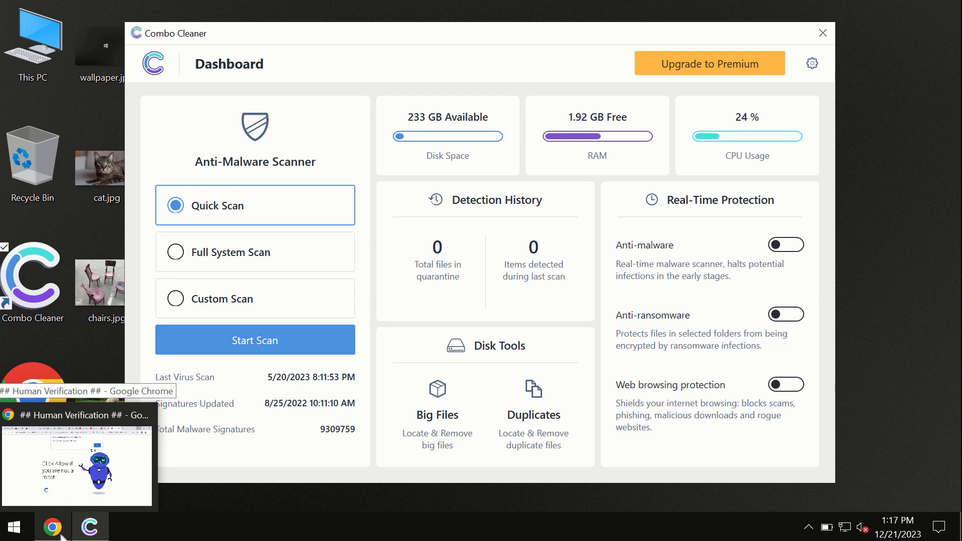
- Restore Chrome and load combocleaner.com from suggestions in a new tab
click(65, 534)
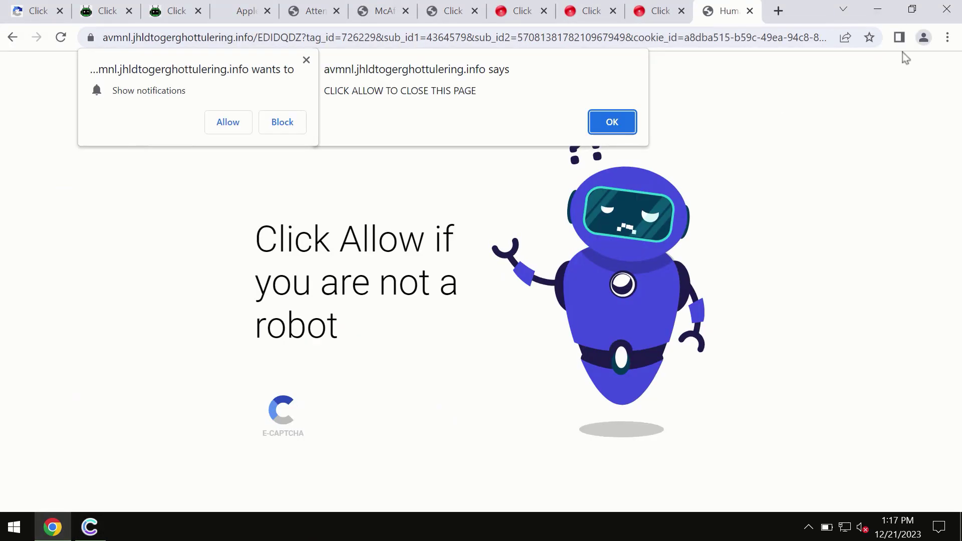
click(779, 11)
text(combocleaner.com)
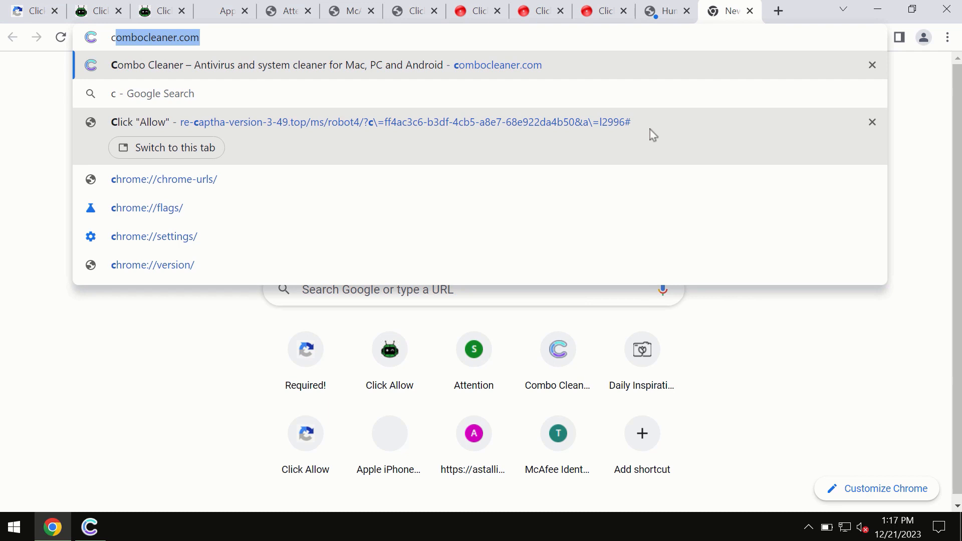
click(453, 64)
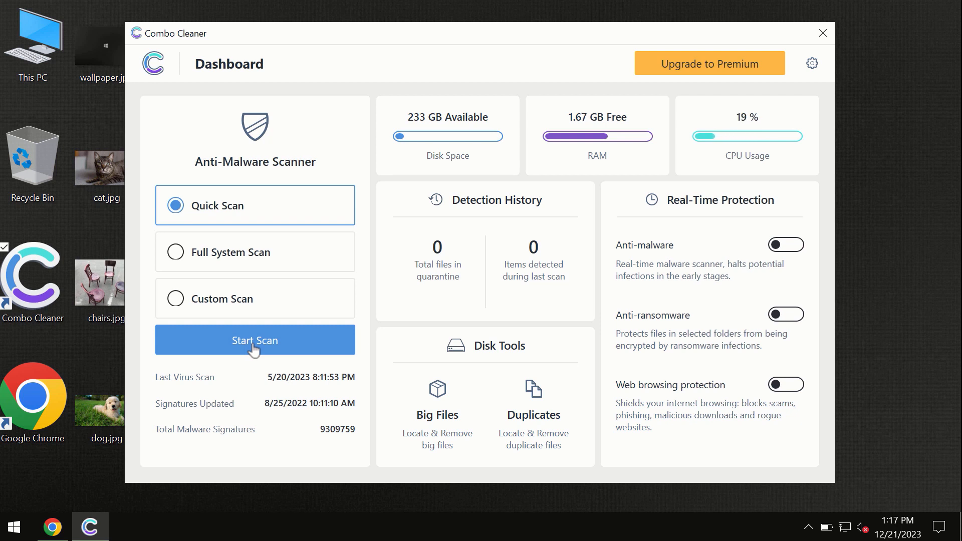
- Start the Quick Scan, which finishes with six adware items flagged across 561 files
click(253, 345)
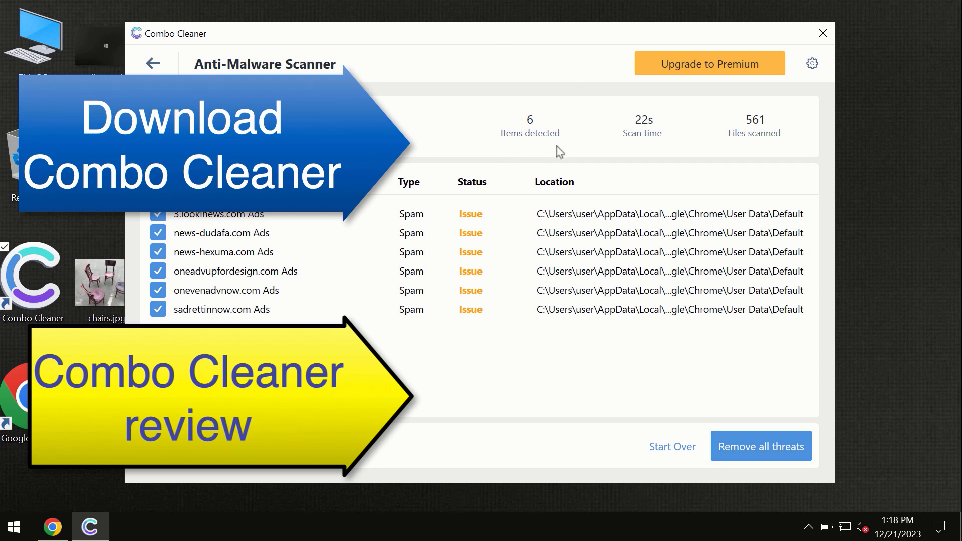
click(689, 72)
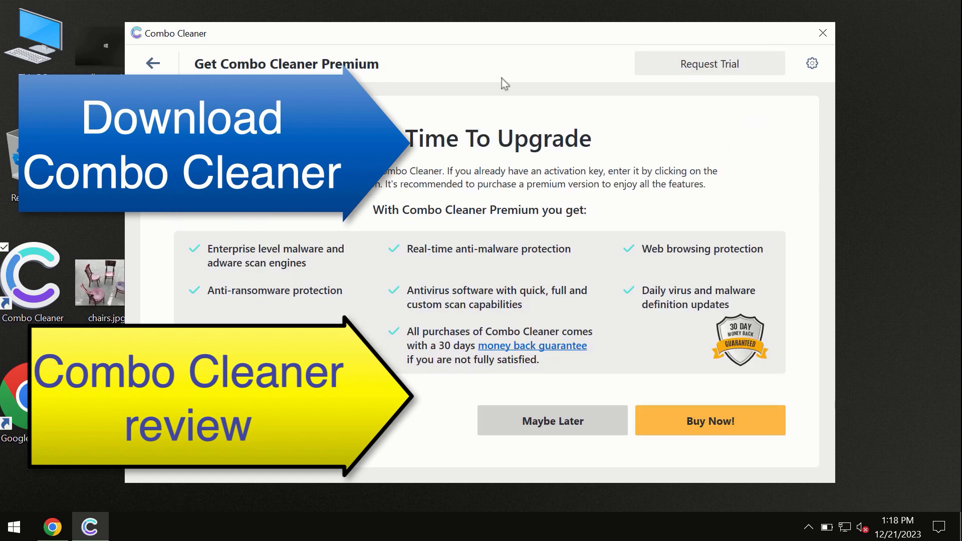
click(157, 65)
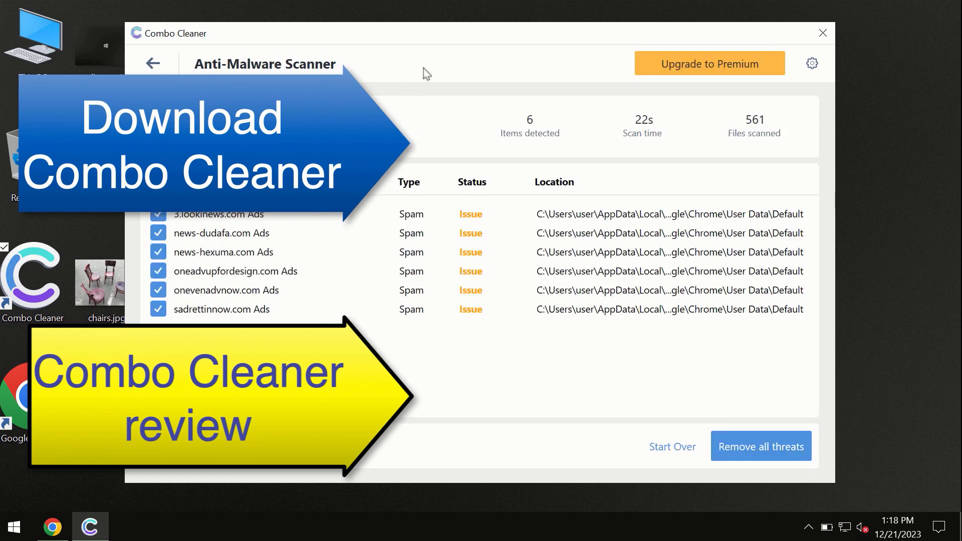